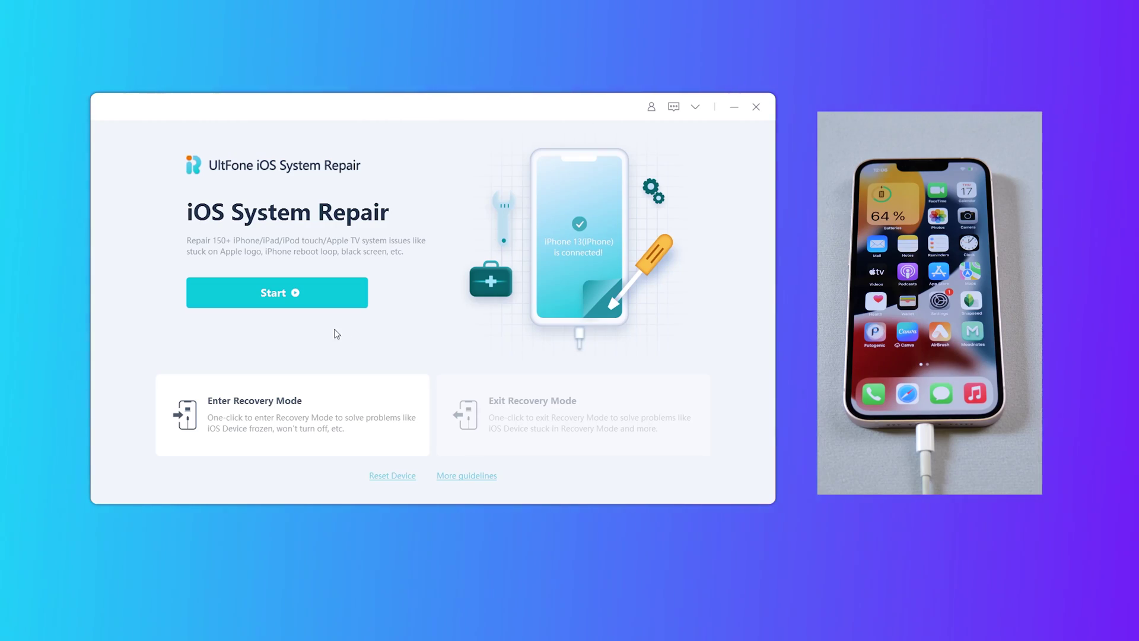
# Begin iOS system repair and choose Standard Repair to keep the iPhone 13's data
pyautogui.click(330, 295)
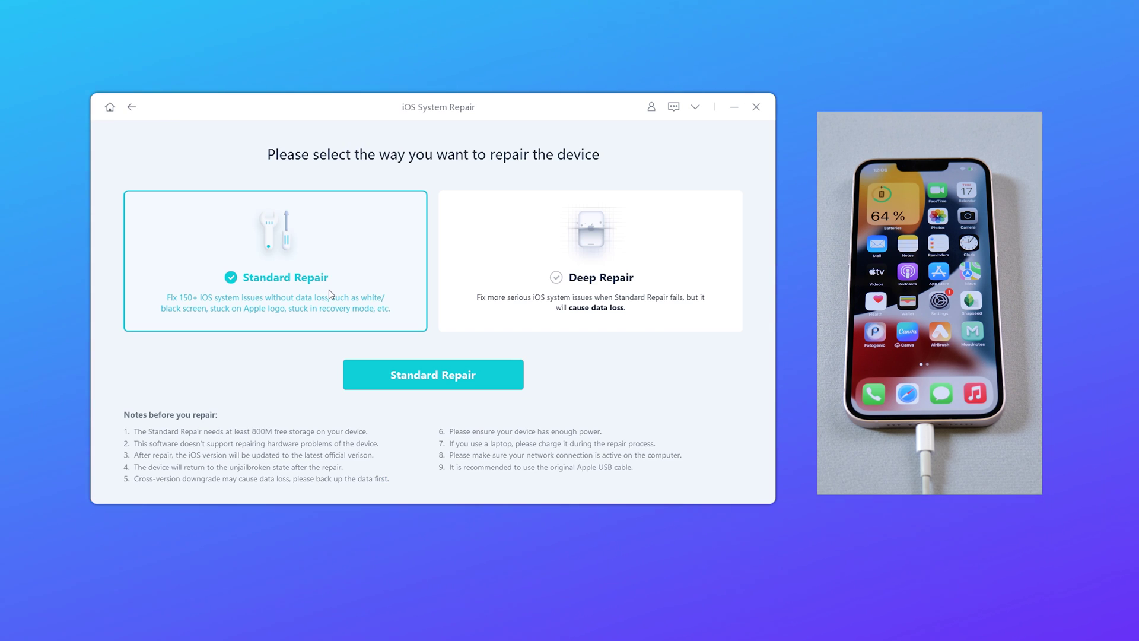
pyautogui.click(490, 372)
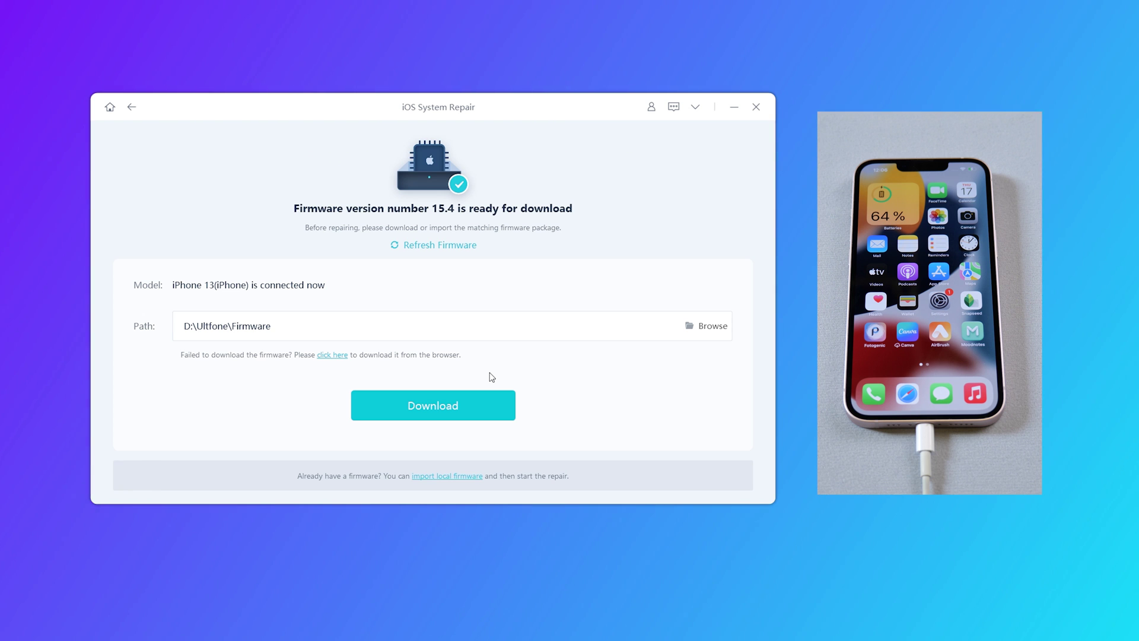
# Download the 15.4 firmware package and start Standard Repair on the iPhone 13
pyautogui.click(470, 403)
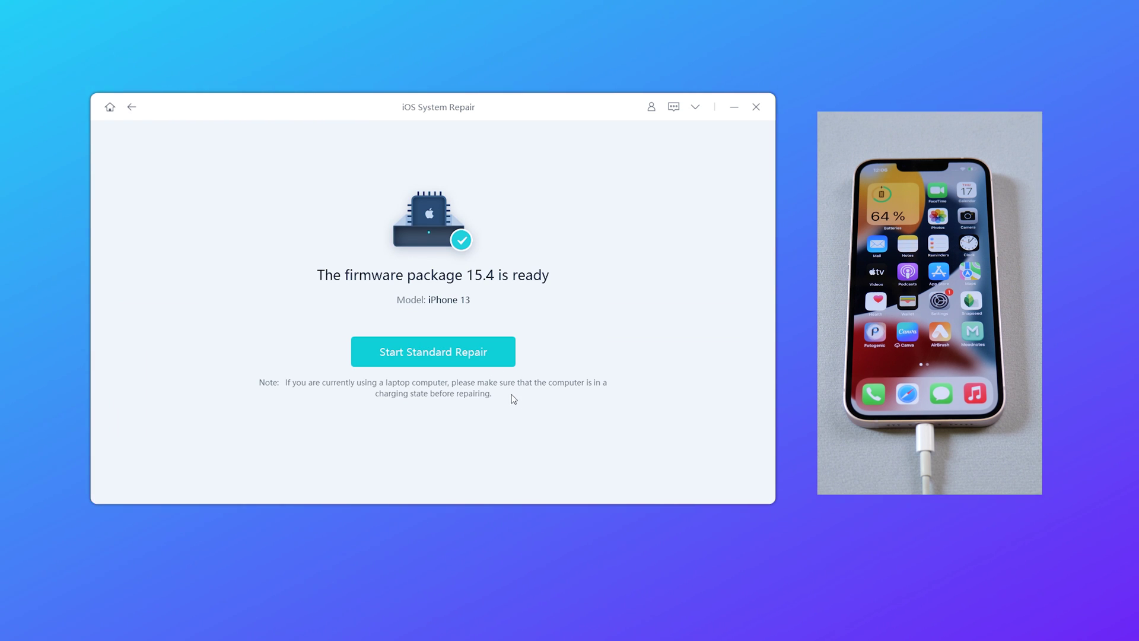
pyautogui.click(494, 354)
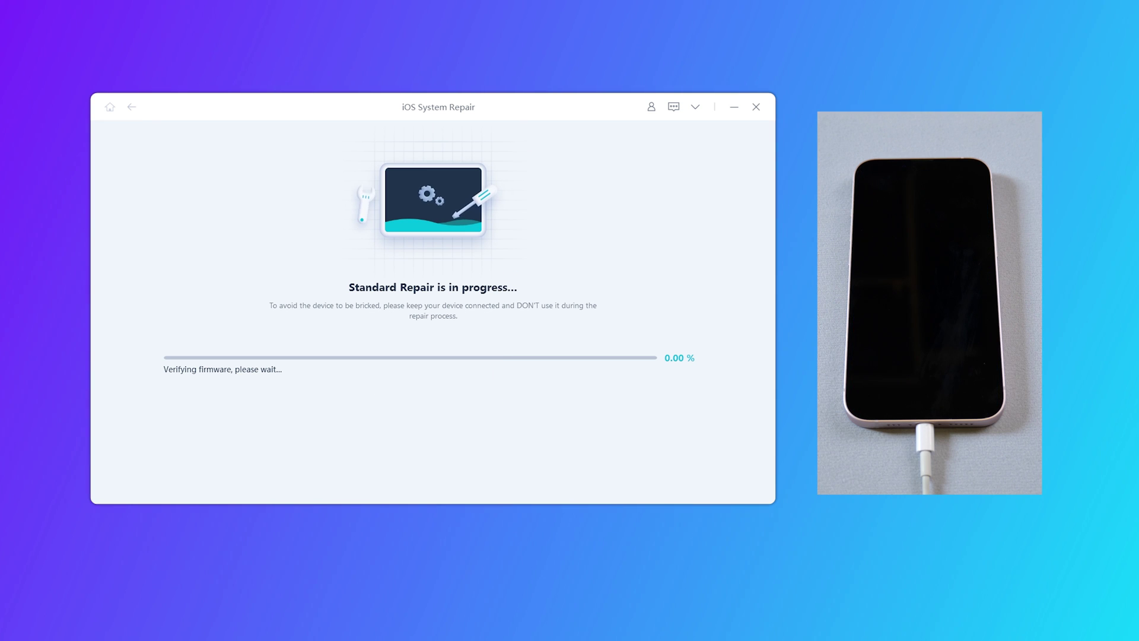